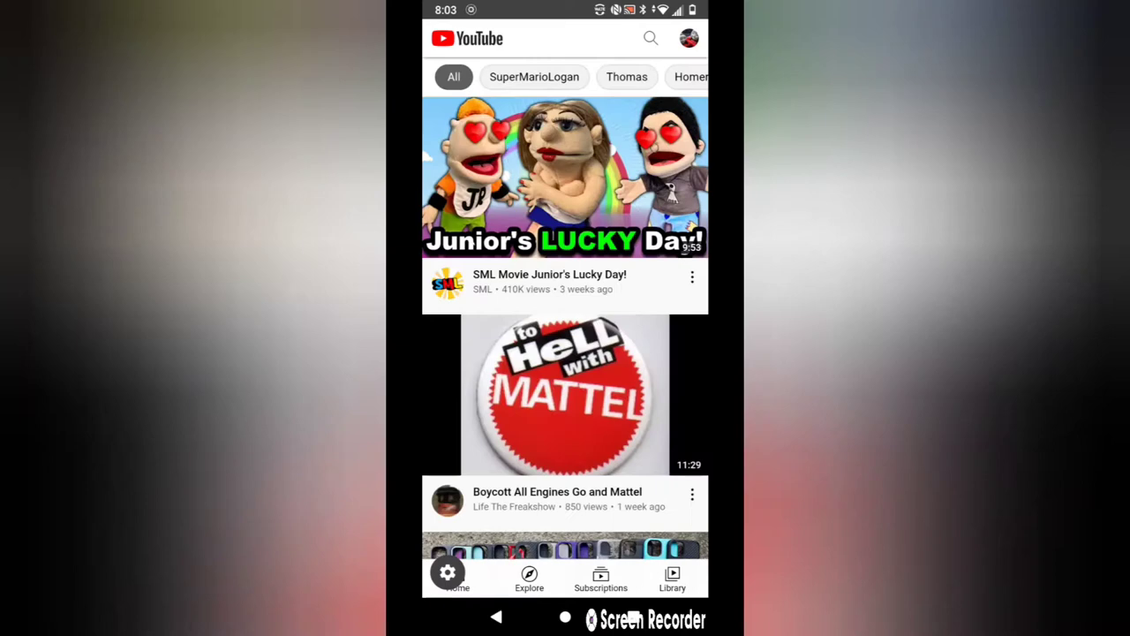
# Step: Start a new YouTube search for the TrackMaster episode 5 Contestant results video
pyautogui.click(651, 37)
pyautogui.write('c')
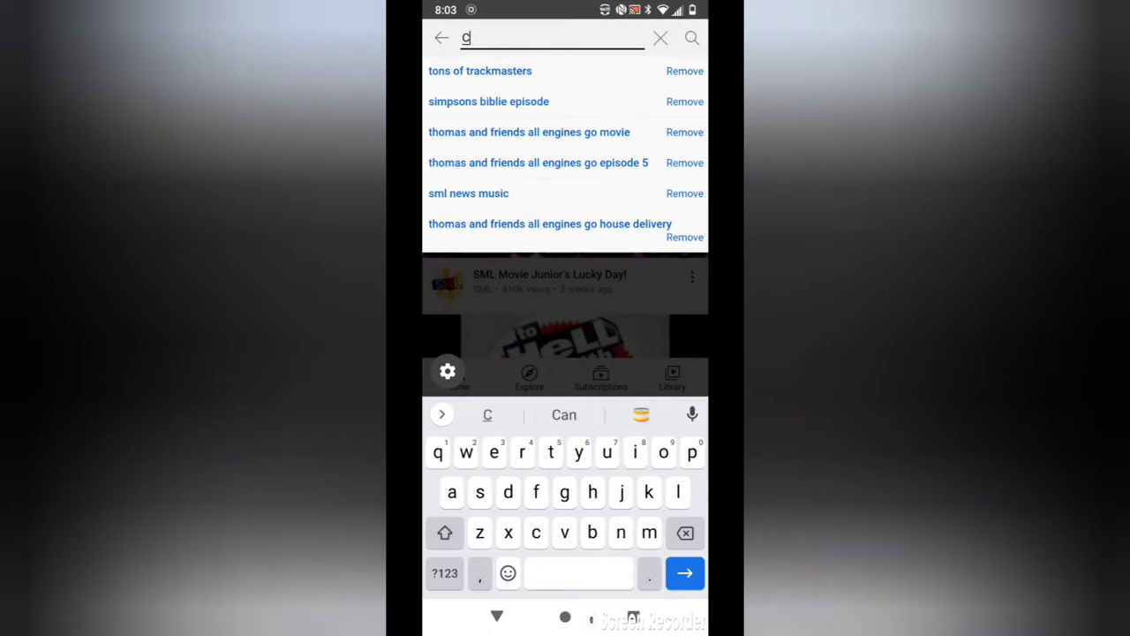
pyautogui.write('ont')
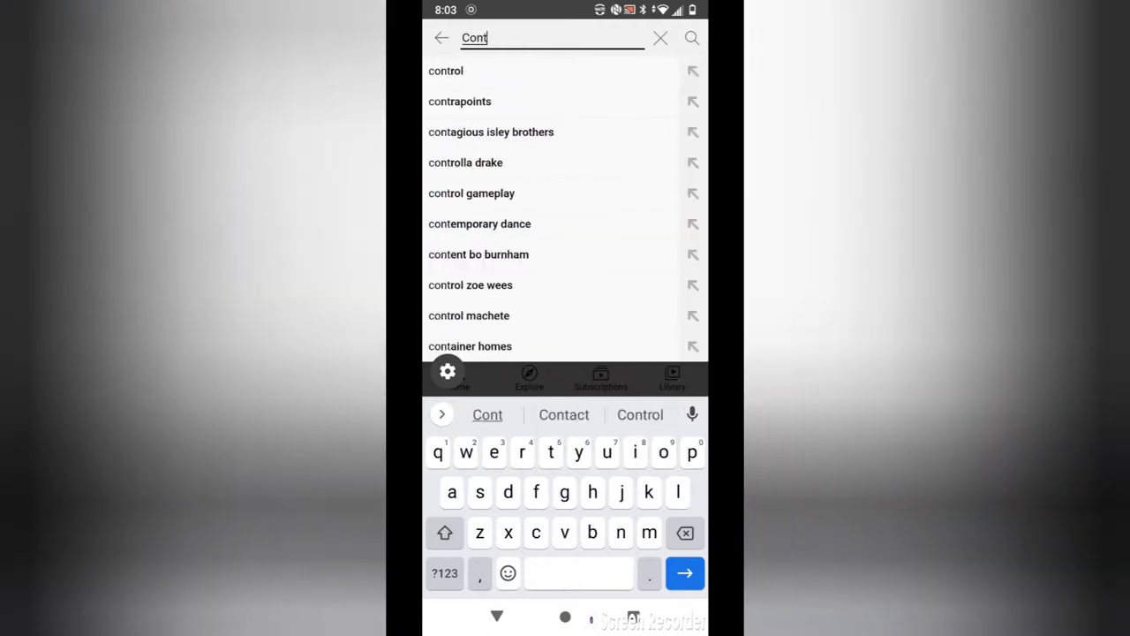
pyautogui.write('estant results for the Track...')
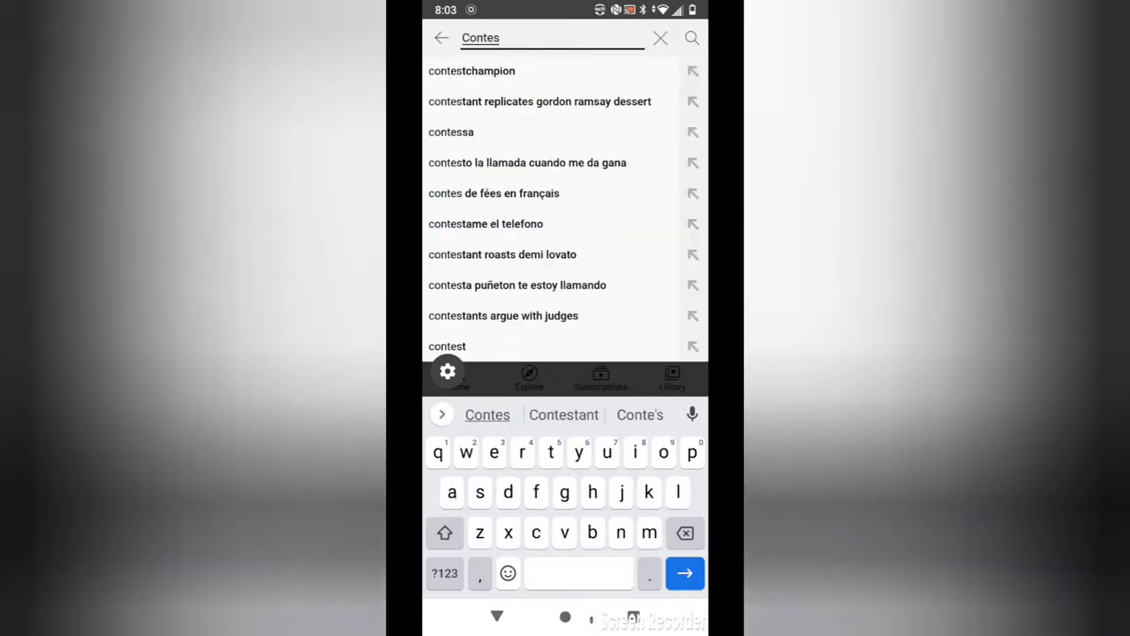